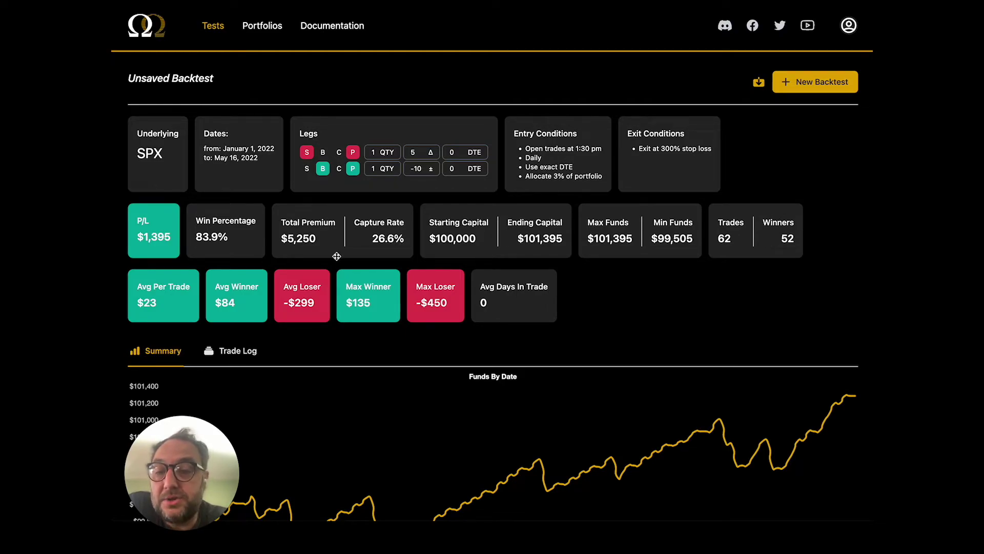
- Scroll down to show the full Funds By Date curve, rising from $100,000 to about $101,400 by mid-May
{"action": "scroll", "coordinate": [336, 257], "scroll_direction": "down", "scroll_amount": 2}
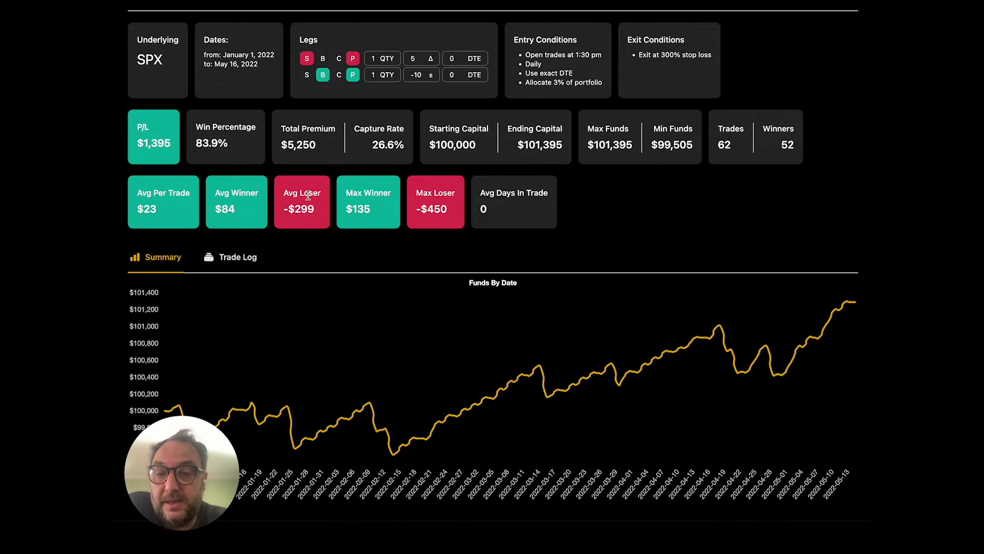
- Switch the results view from the funds chart to the Trade Log
{"action": "left_click", "coordinate": [231, 257]}
{"action": "scroll", "coordinate": [301, 229], "scroll_direction": "down", "scroll_amount": 2}
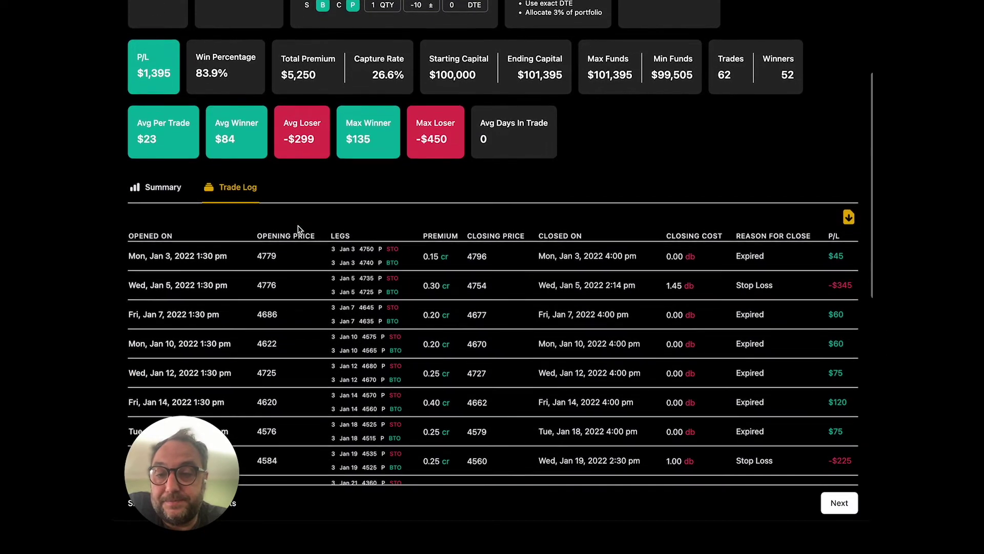
{"action": "scroll", "coordinate": [299, 228], "scroll_direction": "down", "scroll_amount": 2}
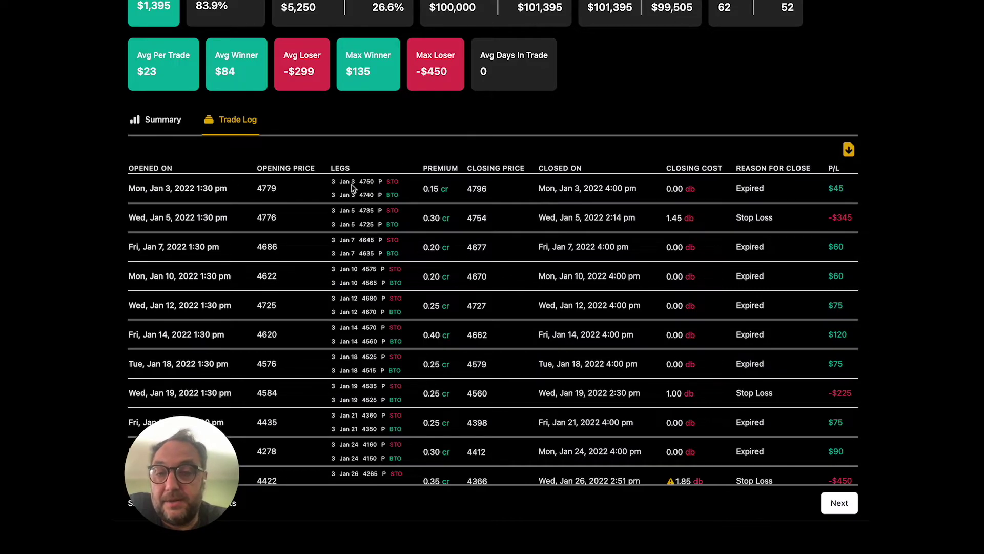
- Highlight the Jan 5 trade's 1:30 pm entry and 2:14 pm stop-loss exit times
{"action": "scroll", "coordinate": [352, 188], "scroll_direction": "down", "scroll_amount": 2}
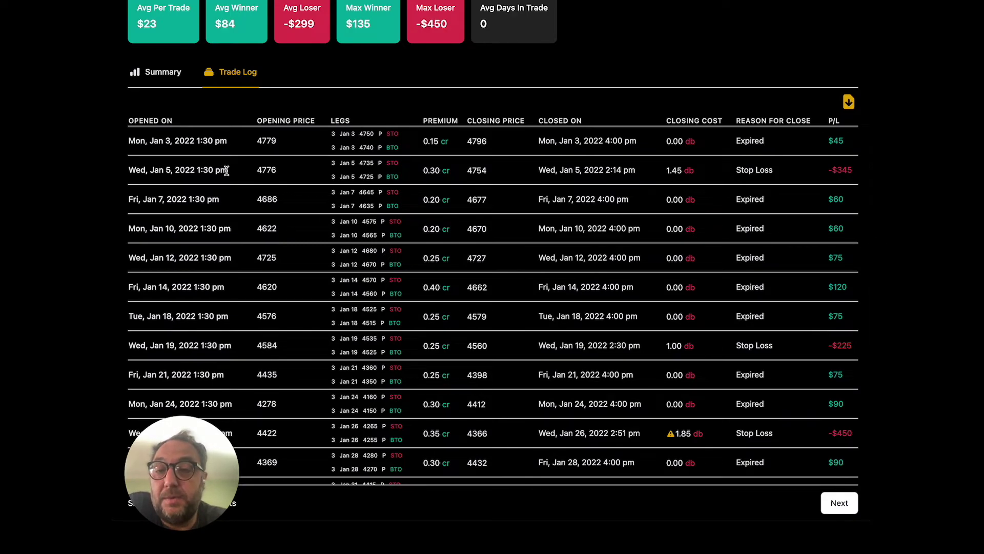
{"action": "left_click_drag", "start_coordinate": [226, 171], "coordinate": [175, 170]}
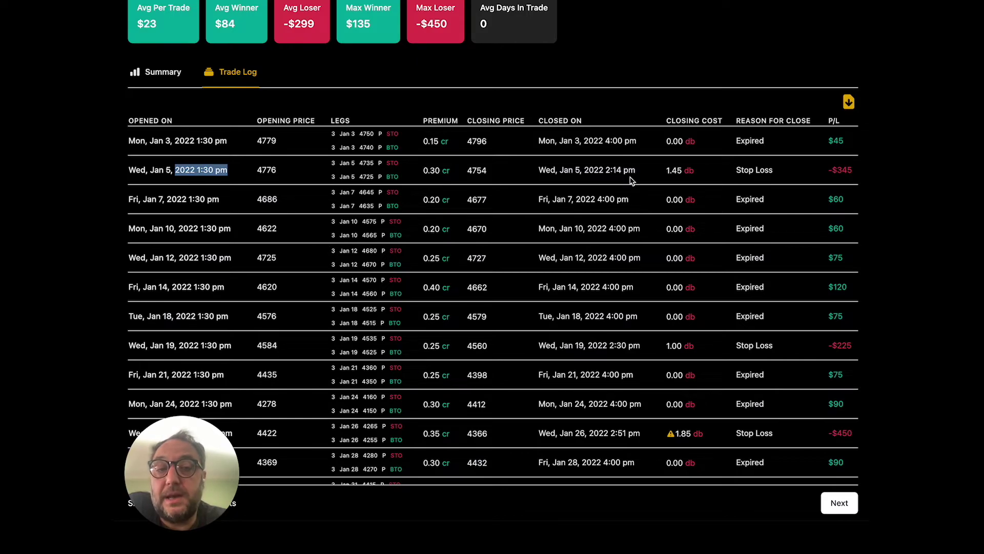
{"action": "left_click_drag", "start_coordinate": [636, 171], "coordinate": [605, 172]}
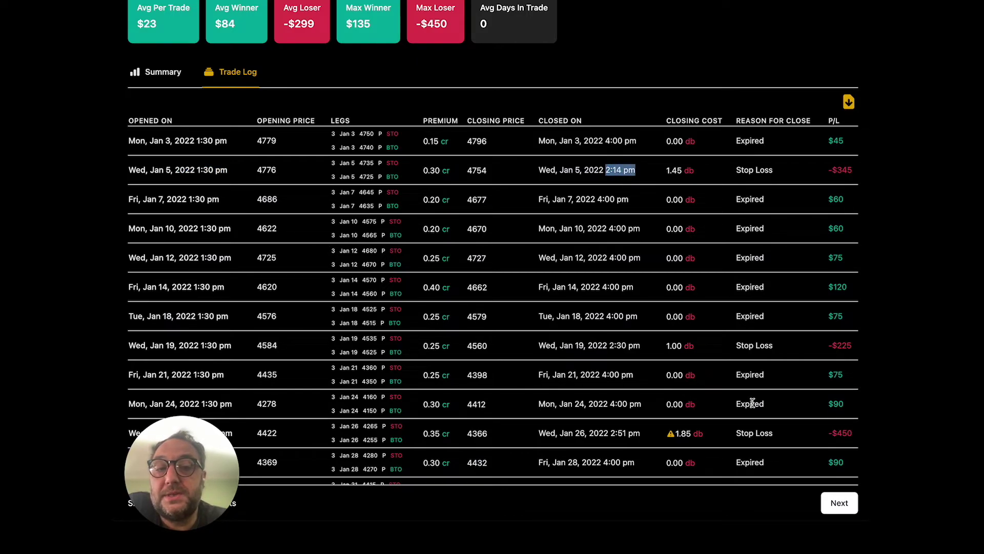